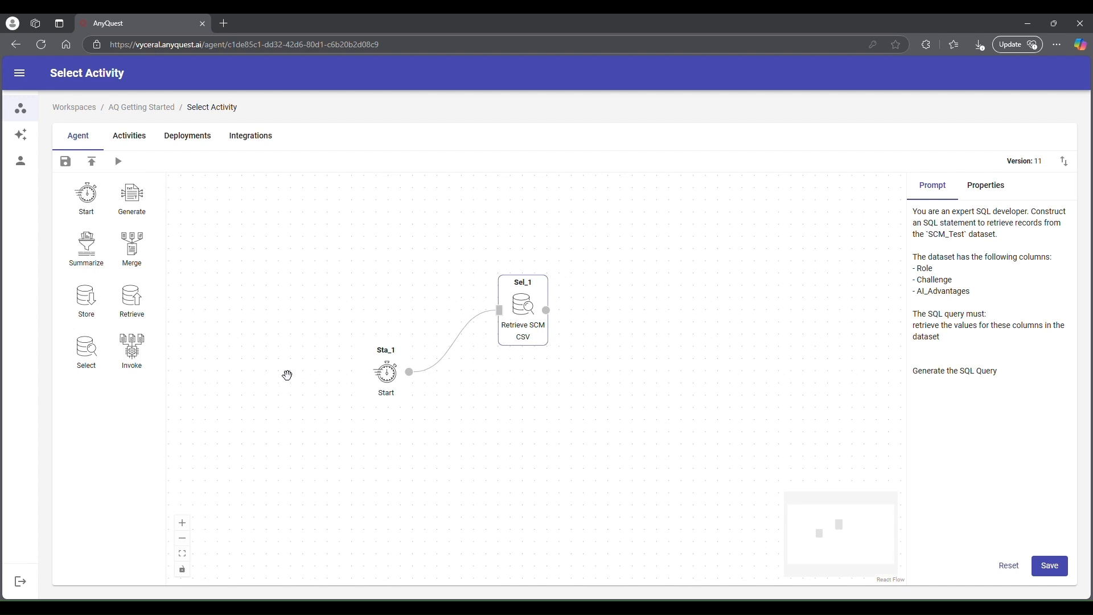
scroll(329, 427, "down", 1)
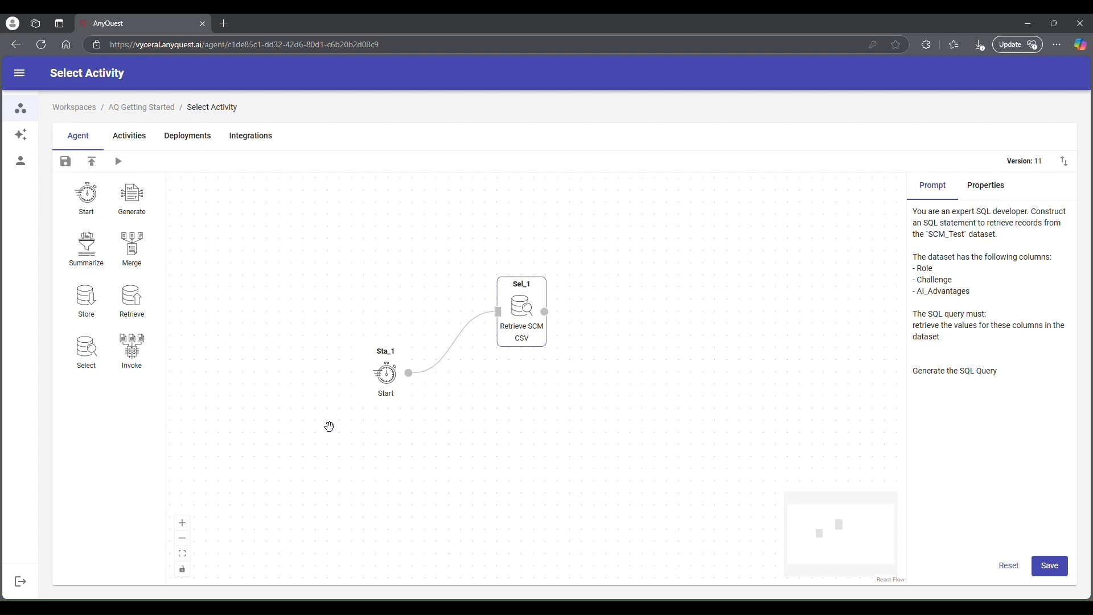
scroll(330, 427, "down", 1)
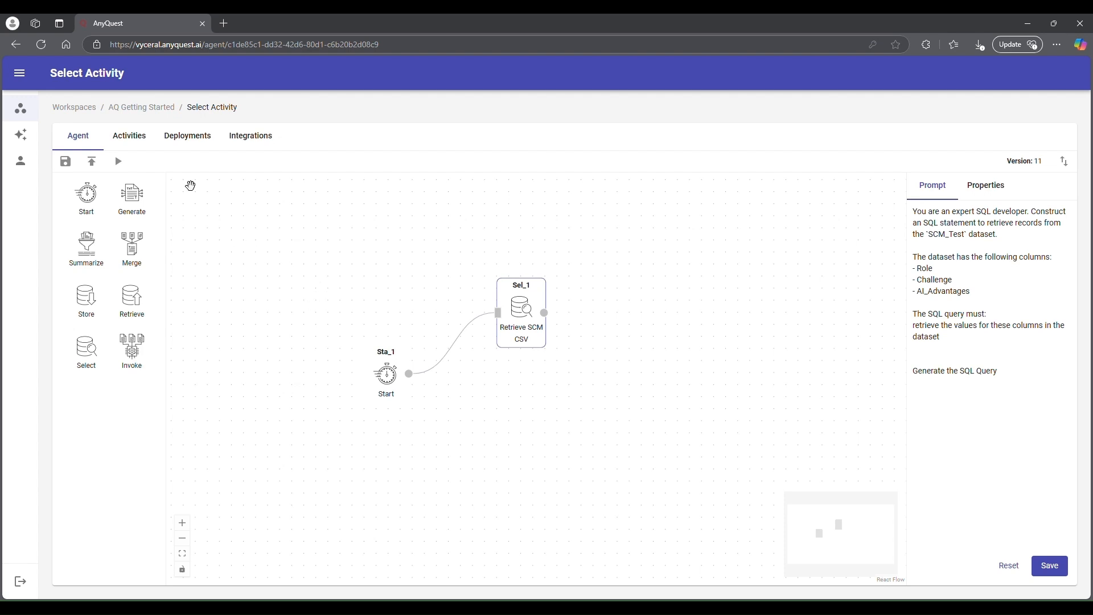
Open the SCM_Test dataset from the SCM folder in the AQ Getting Started workspace's content to examine its columns
left_click(139, 108)
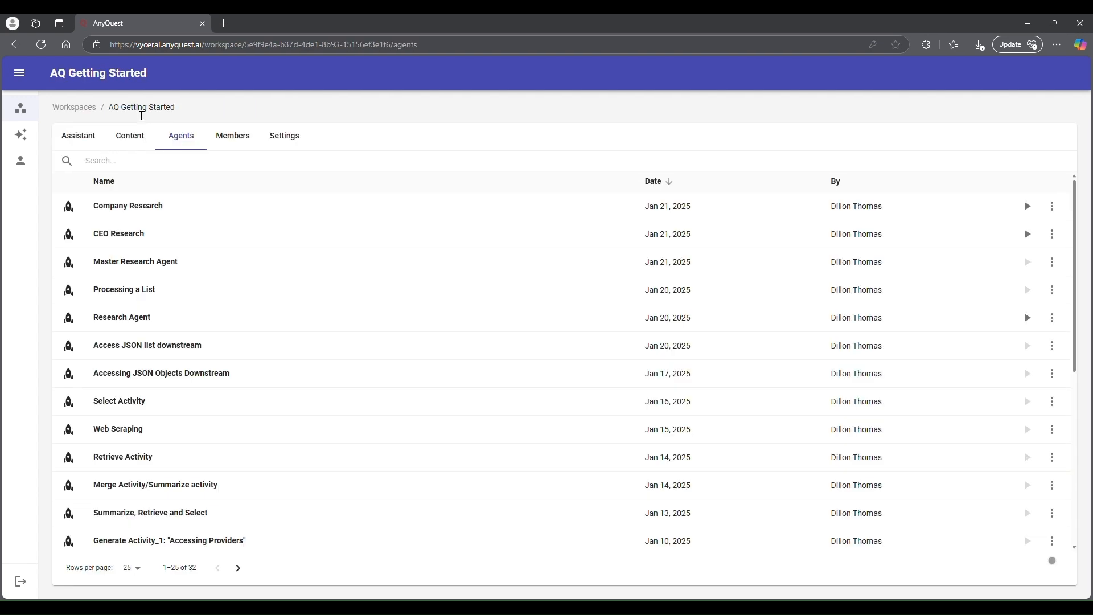
left_click(130, 146)
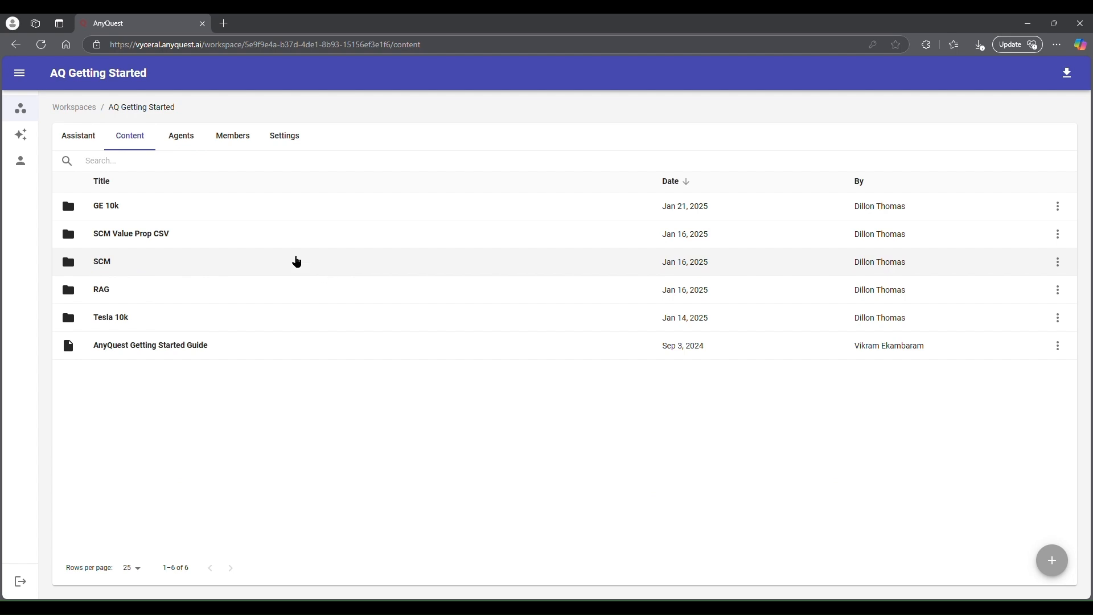
left_click(308, 264)
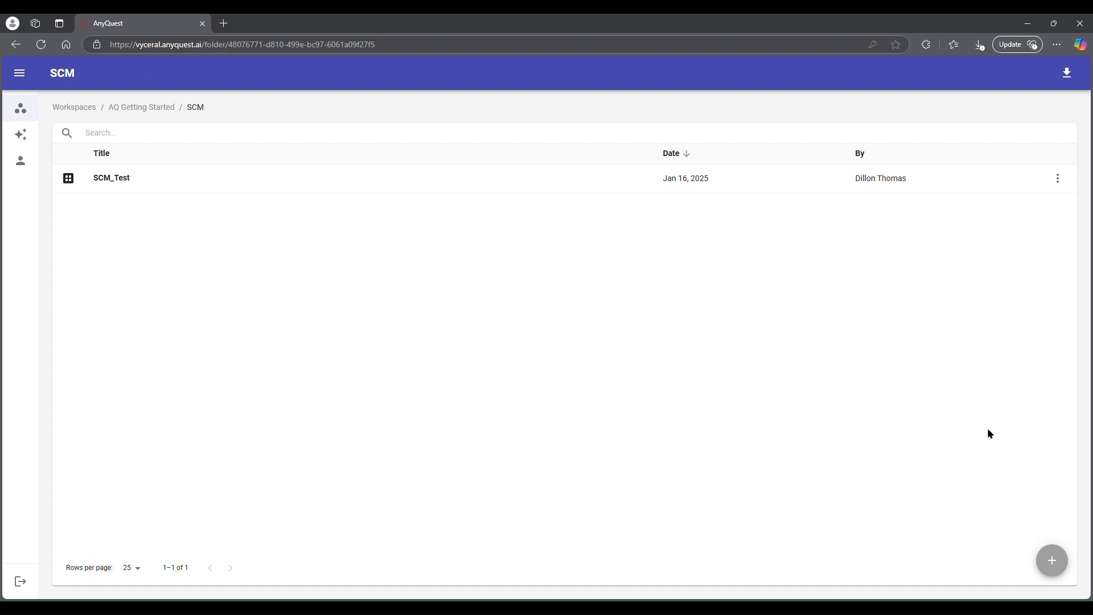
left_click(1051, 560)
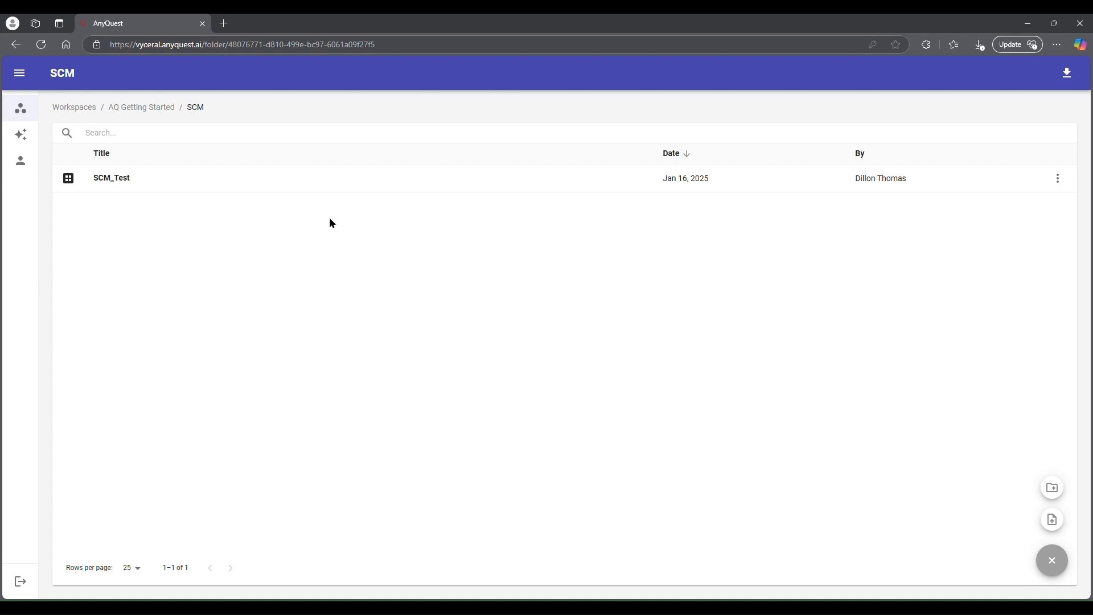
left_click(289, 186)
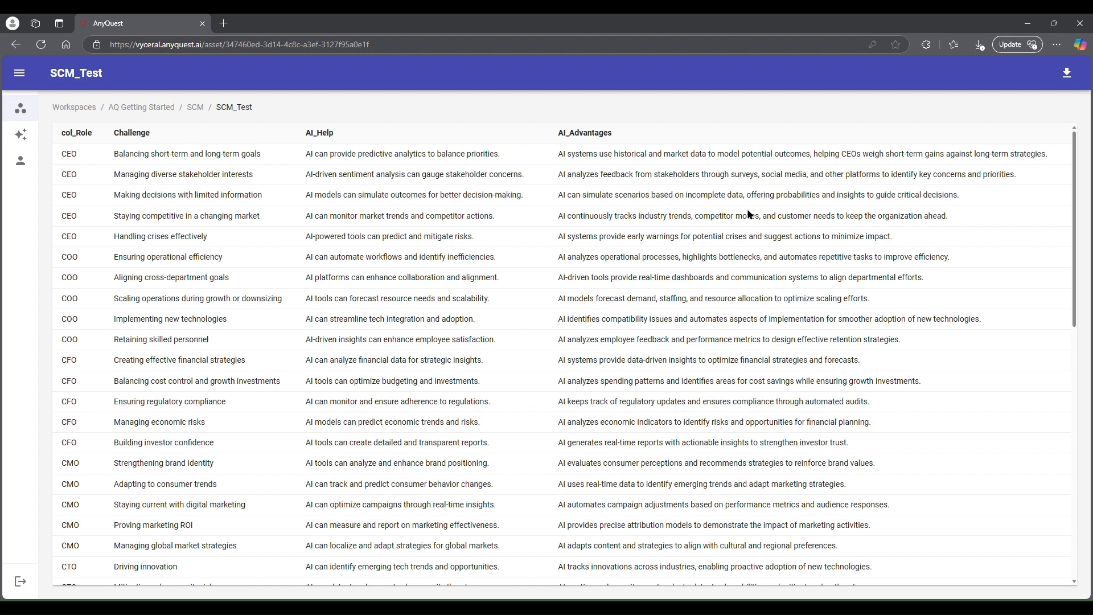
Reopen the Select Activity agent from the AQ Getting Started workspace and view the Start activity's user prompt
left_click(153, 109)
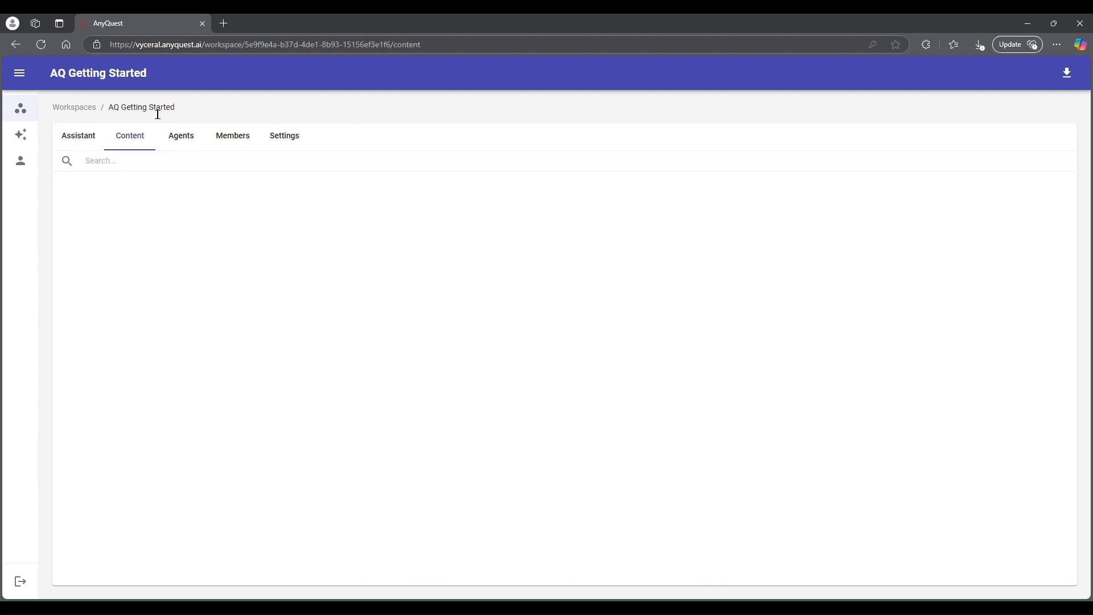
left_click(192, 141)
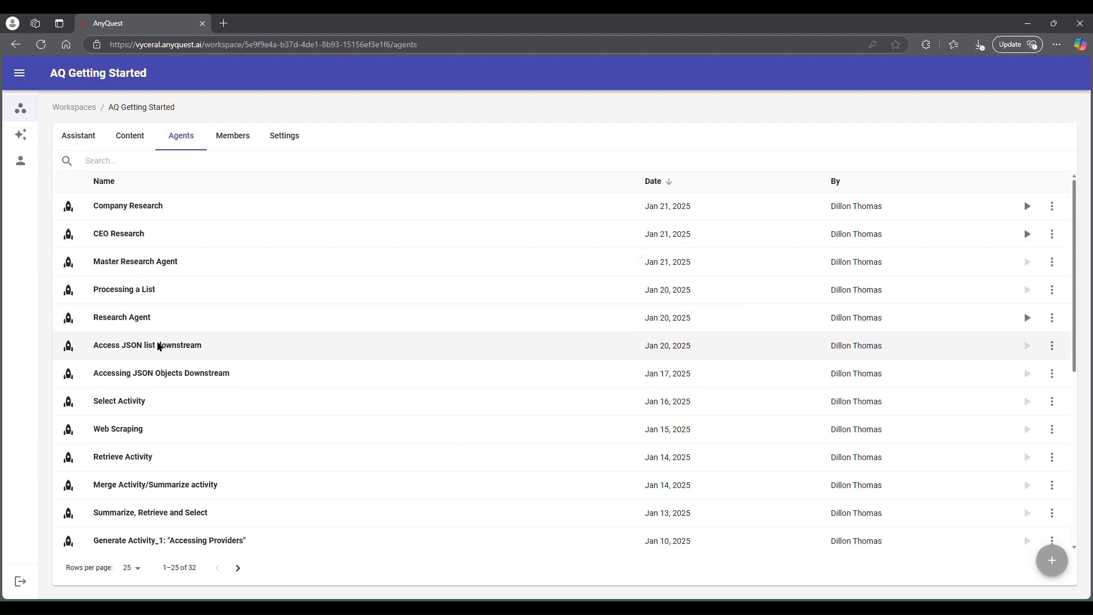
left_click(172, 402)
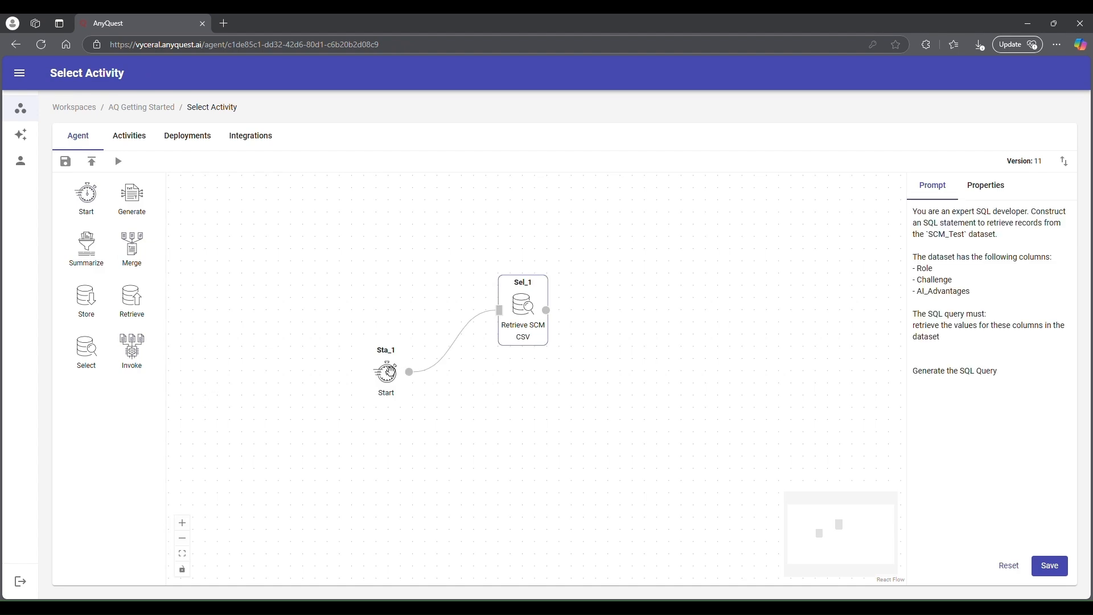
left_click(400, 383)
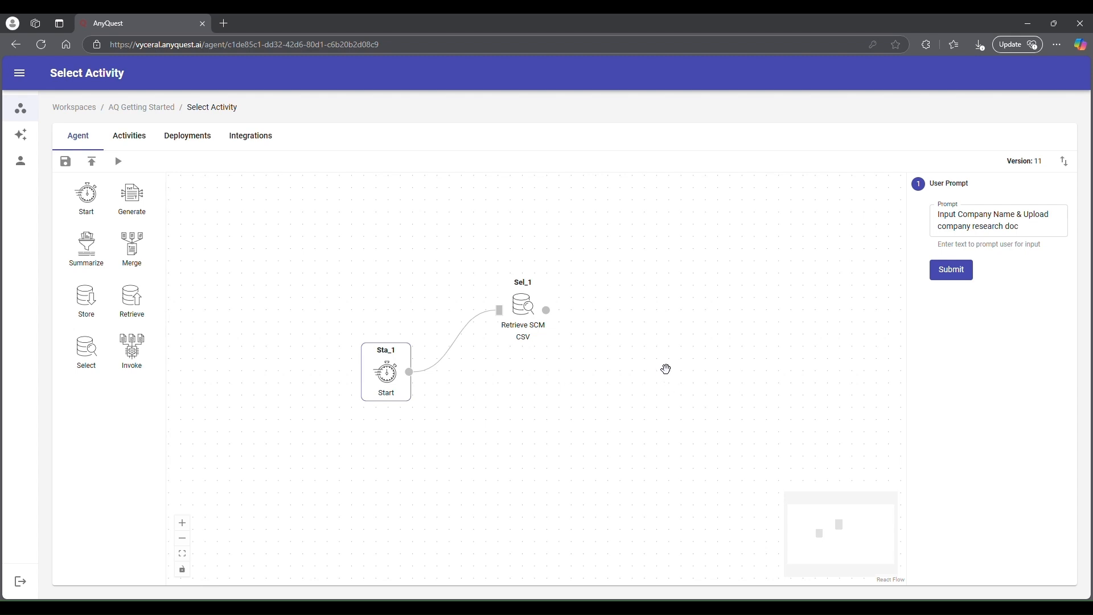
Review the Retrieve SCM CSV activity's prompt, title, input folder and model settings, including the available providers
left_click(536, 317)
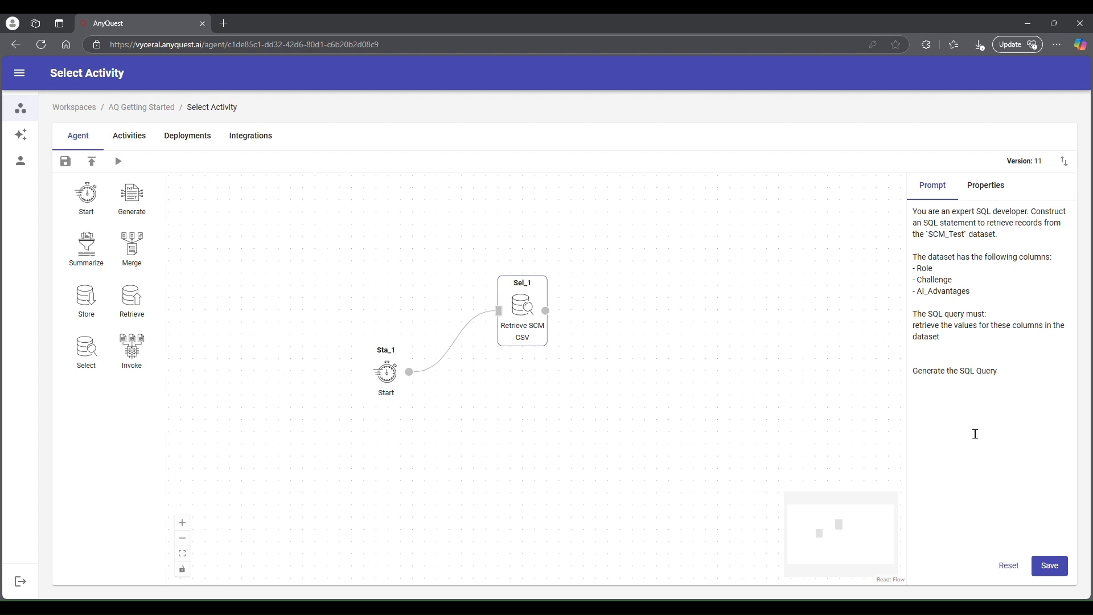
left_click(994, 189)
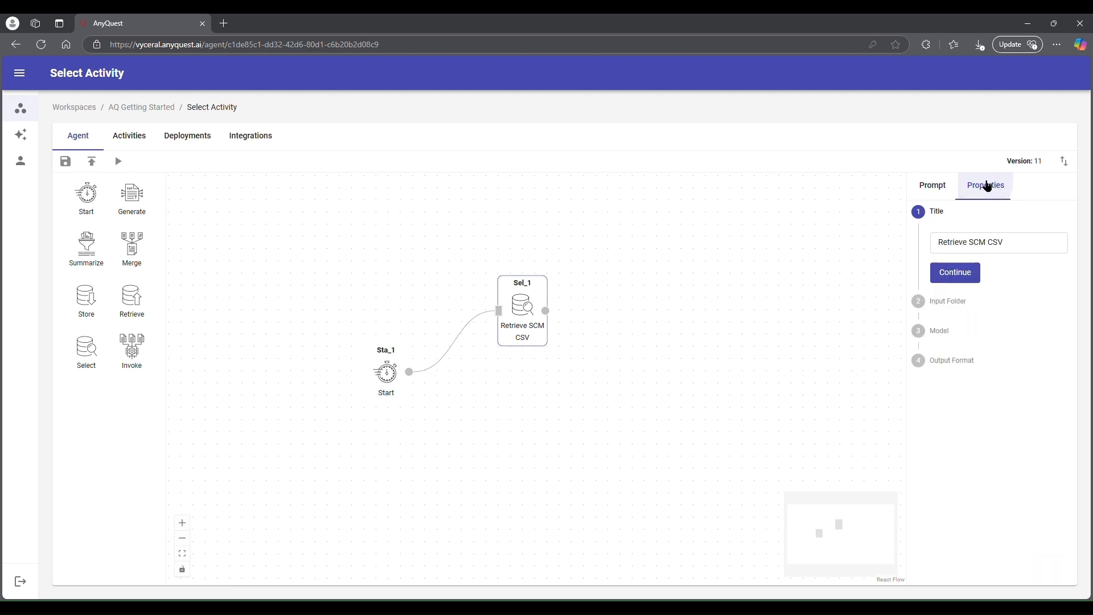
left_click(959, 278)
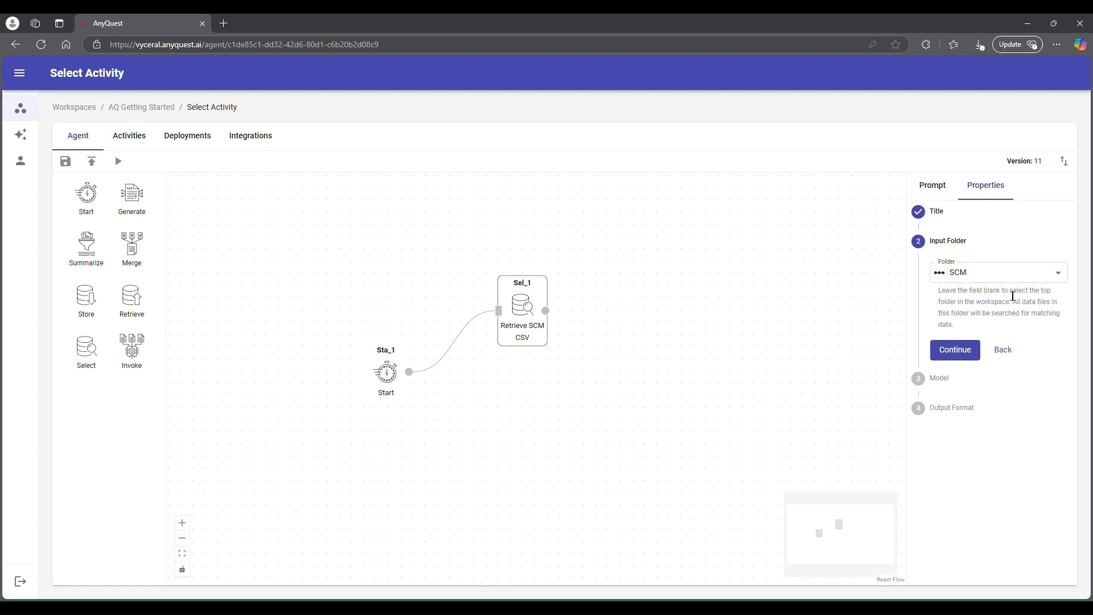
left_click(967, 349)
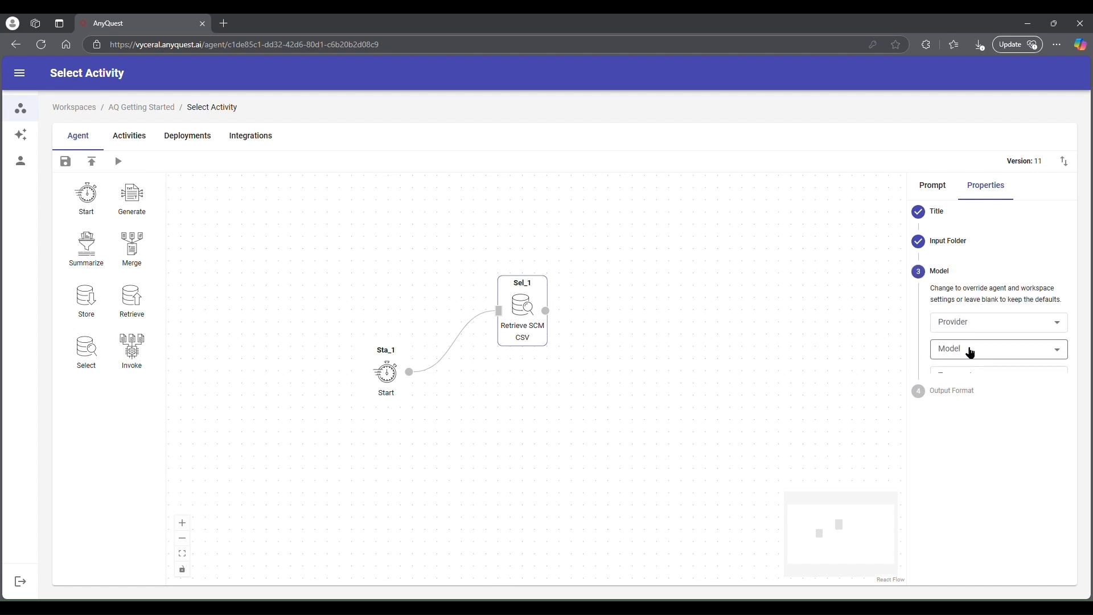
left_click(992, 321)
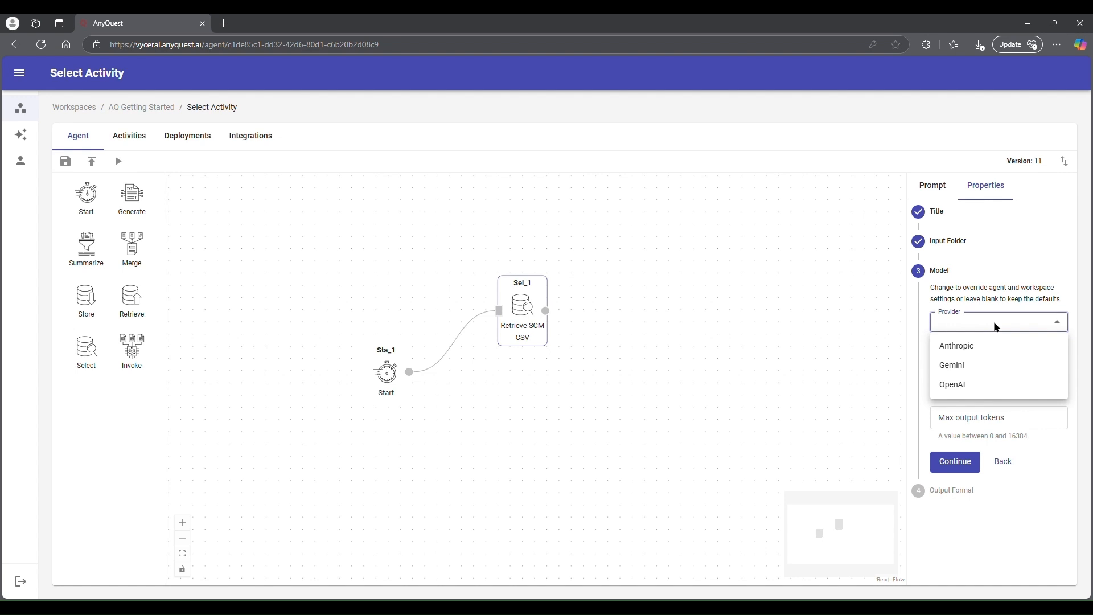
left_click(993, 321)
left_click(960, 461)
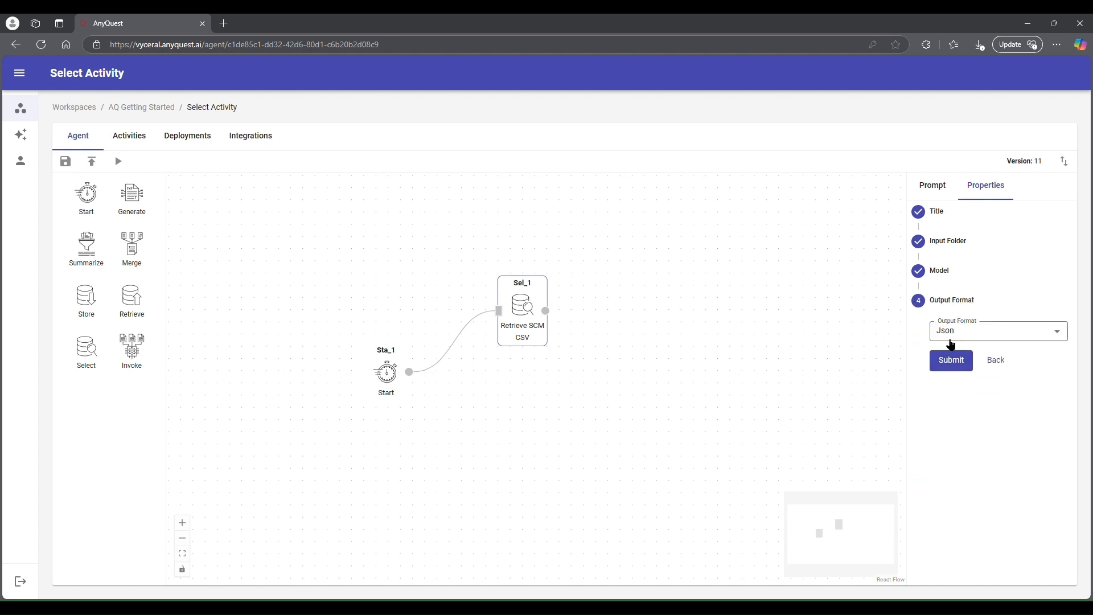
Set the Retrieve SCM CSV activity's output format to Csv and submit the properties
left_click(1017, 334)
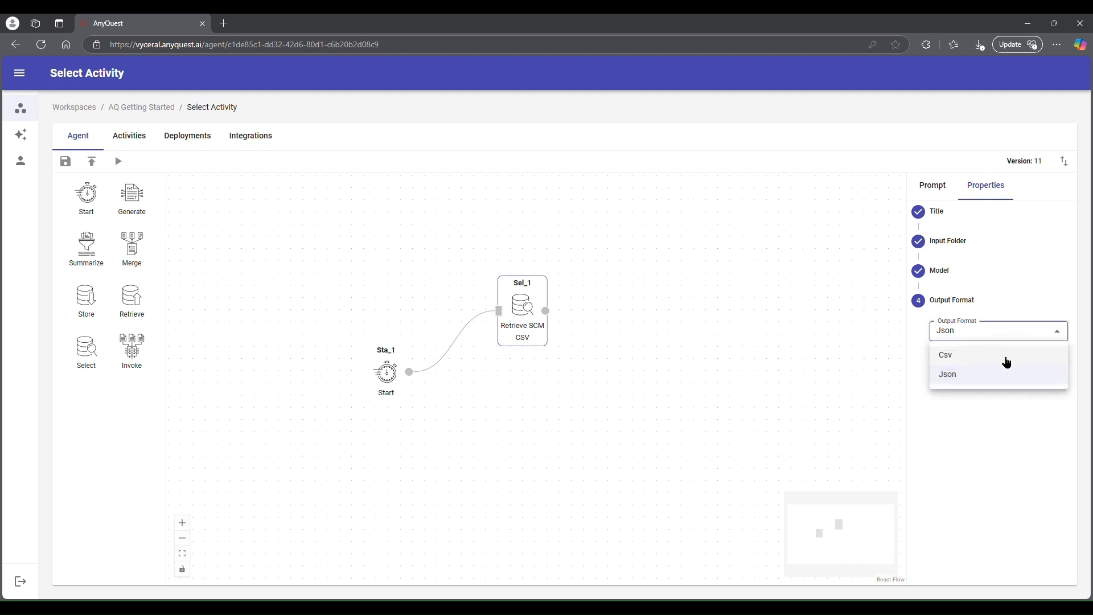
left_click(1005, 358)
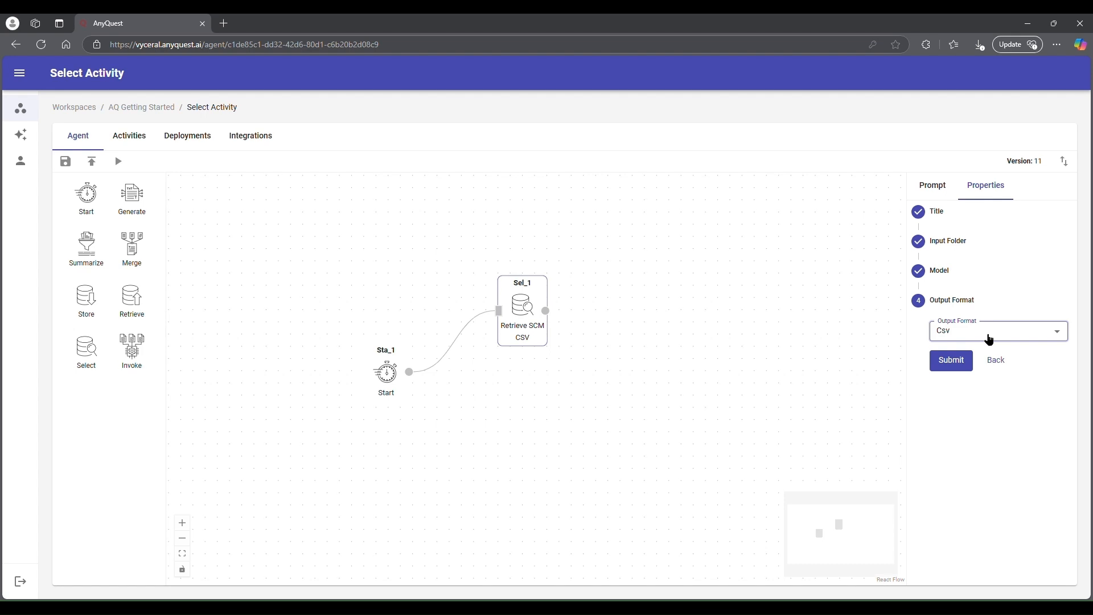
left_click(955, 367)
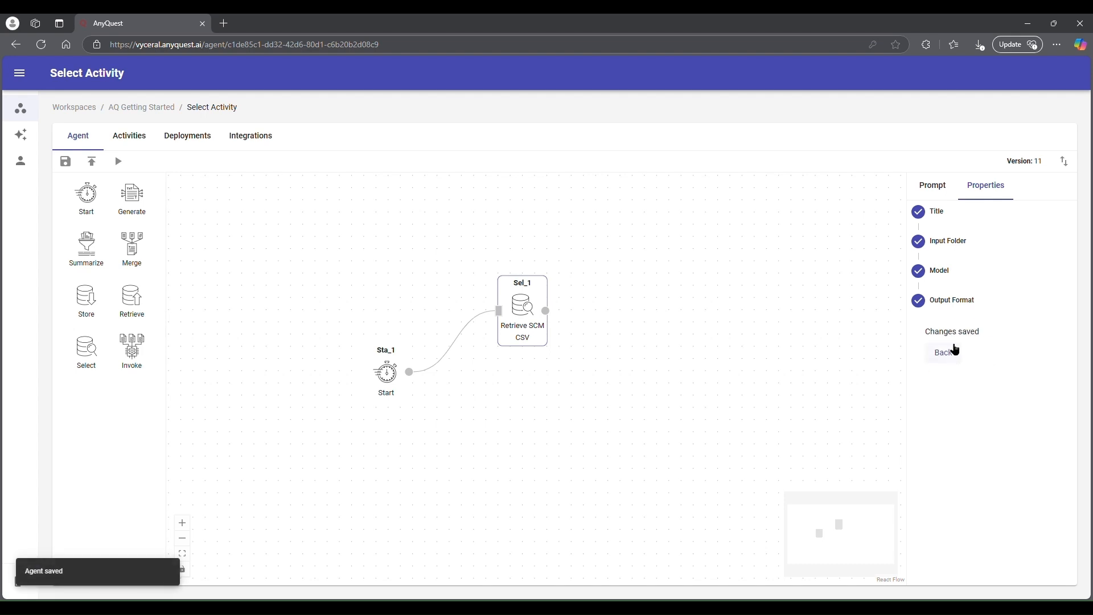
Set the Retrieve SCM CSV activity's output format to Json and submit the properties
left_click(956, 273)
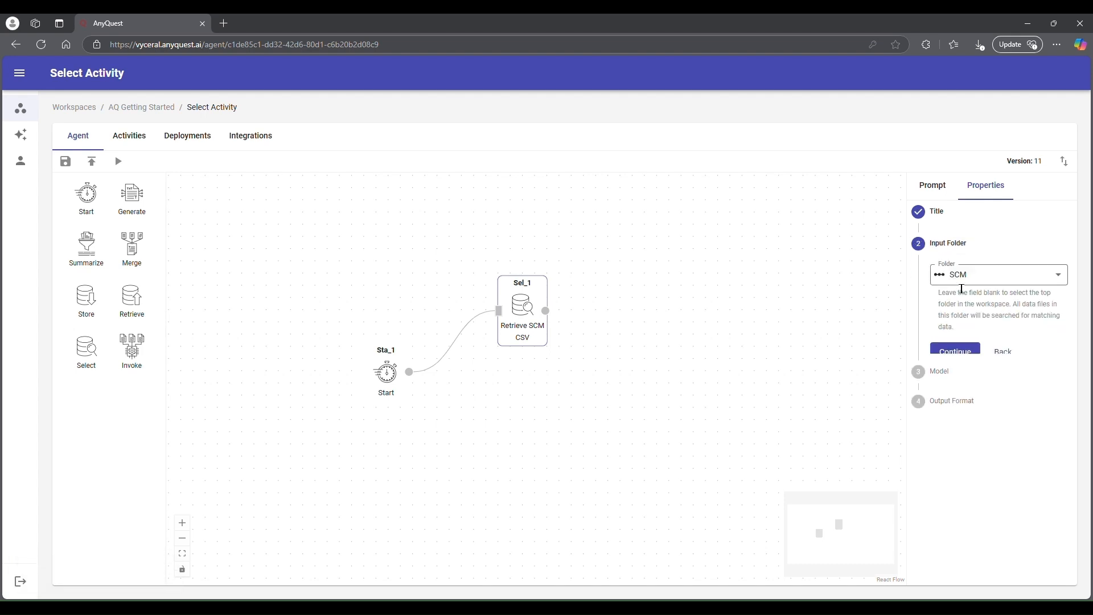
left_click(958, 349)
left_click(967, 462)
left_click(967, 332)
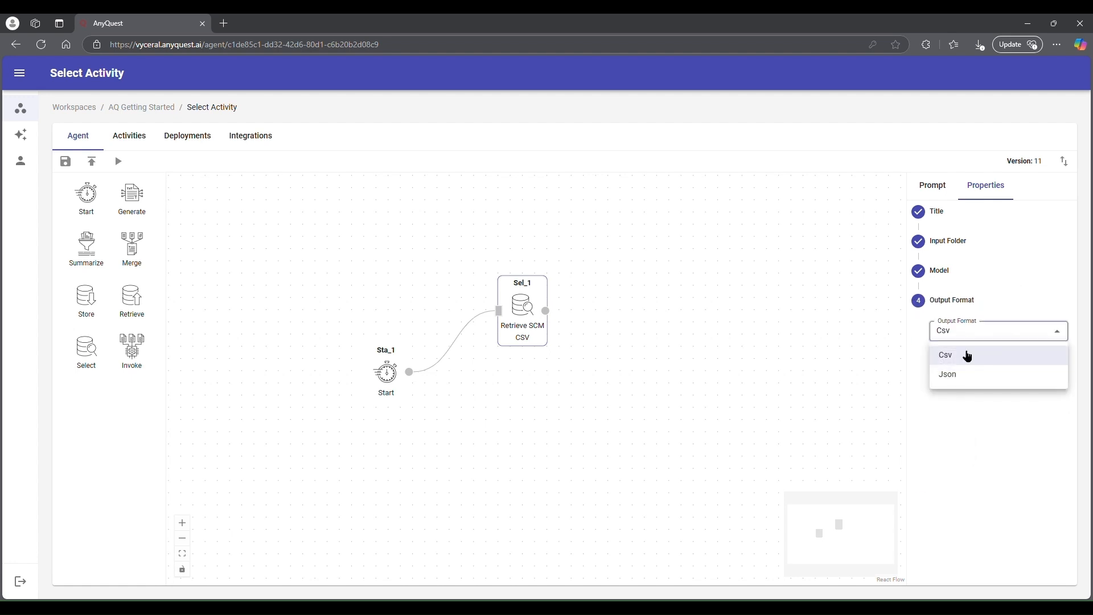
left_click(968, 373)
left_click(955, 363)
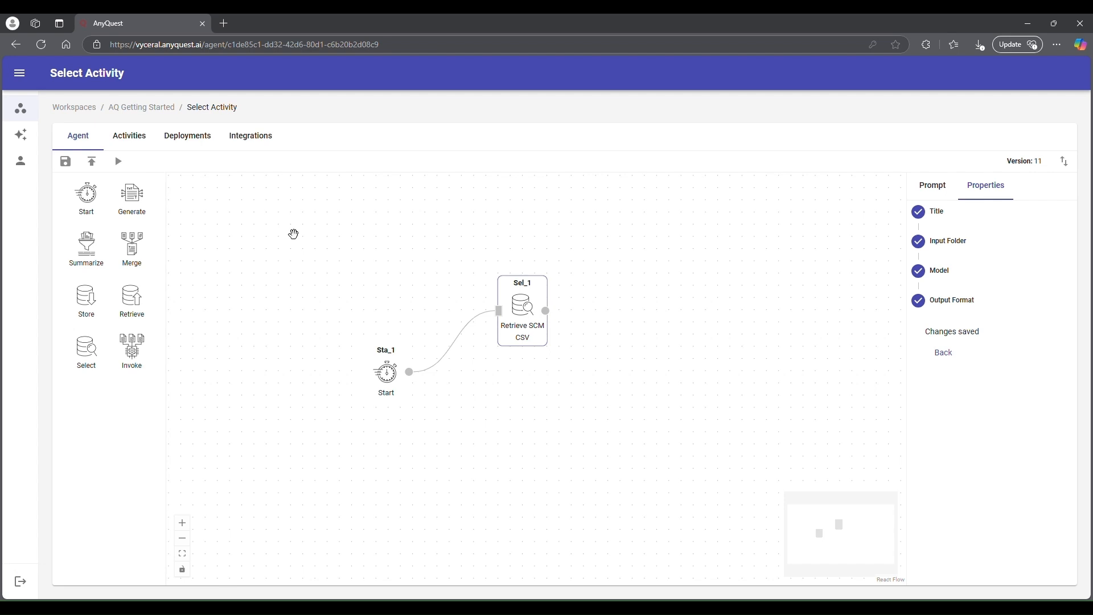
Run the agent with "Tesla" as the company name, without attachments
left_click(119, 163)
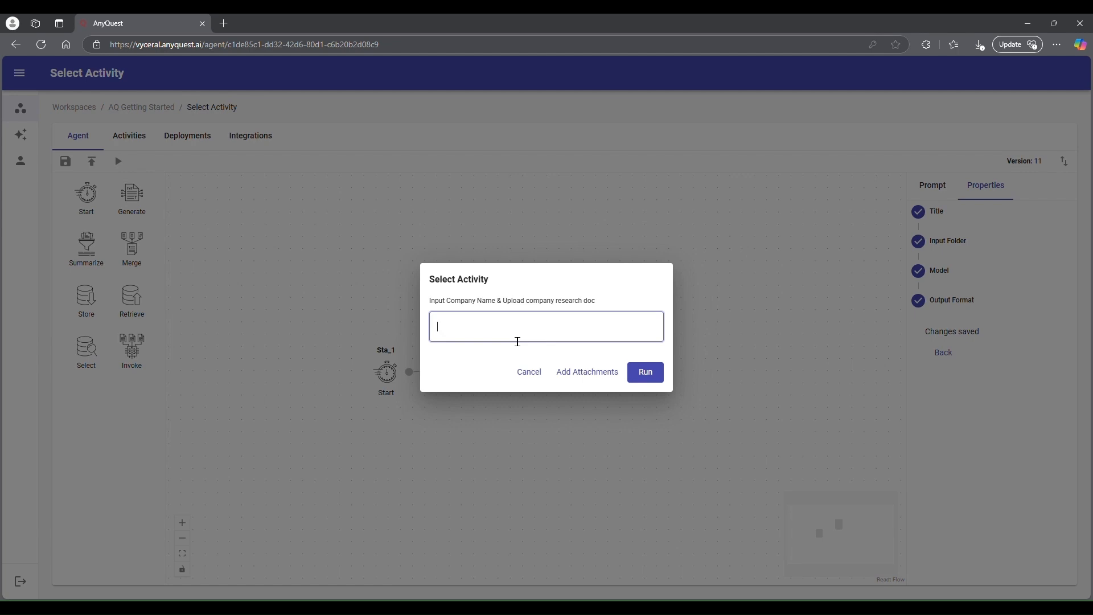
type("Tesla")
left_click(645, 373)
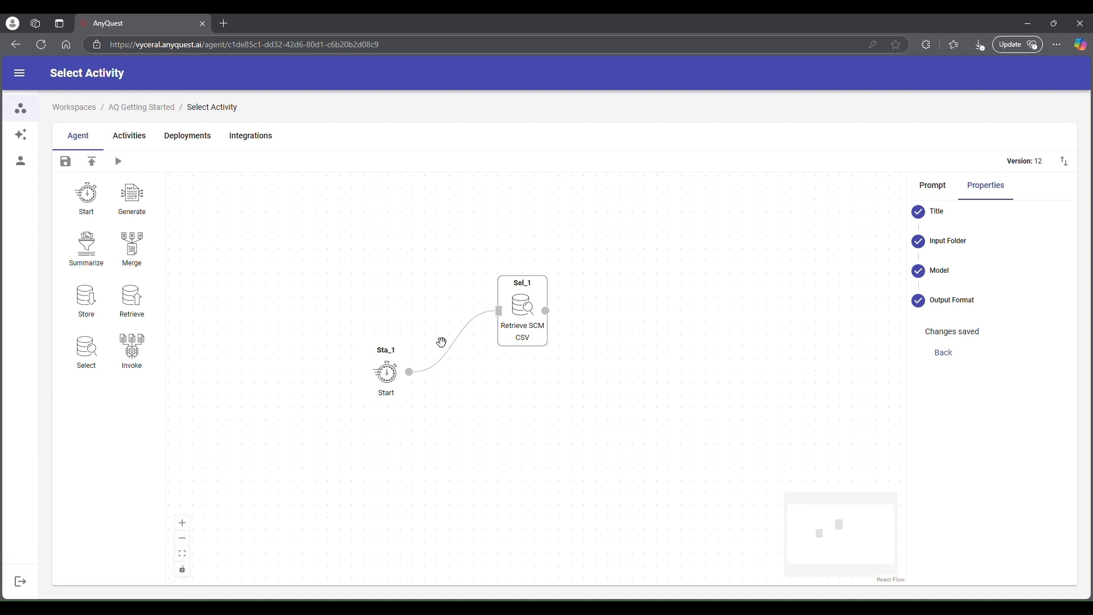
Examine the latest Sel_1 run's output, including the generated SQL query, record count and returned data records
left_click(145, 143)
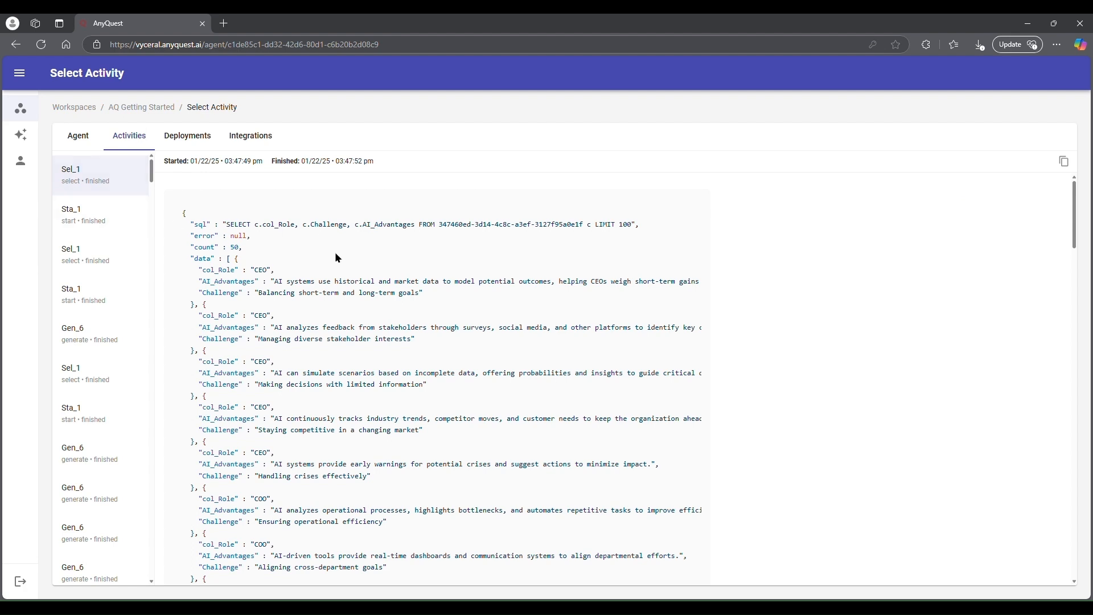
scroll(321, 254, "down", 1)
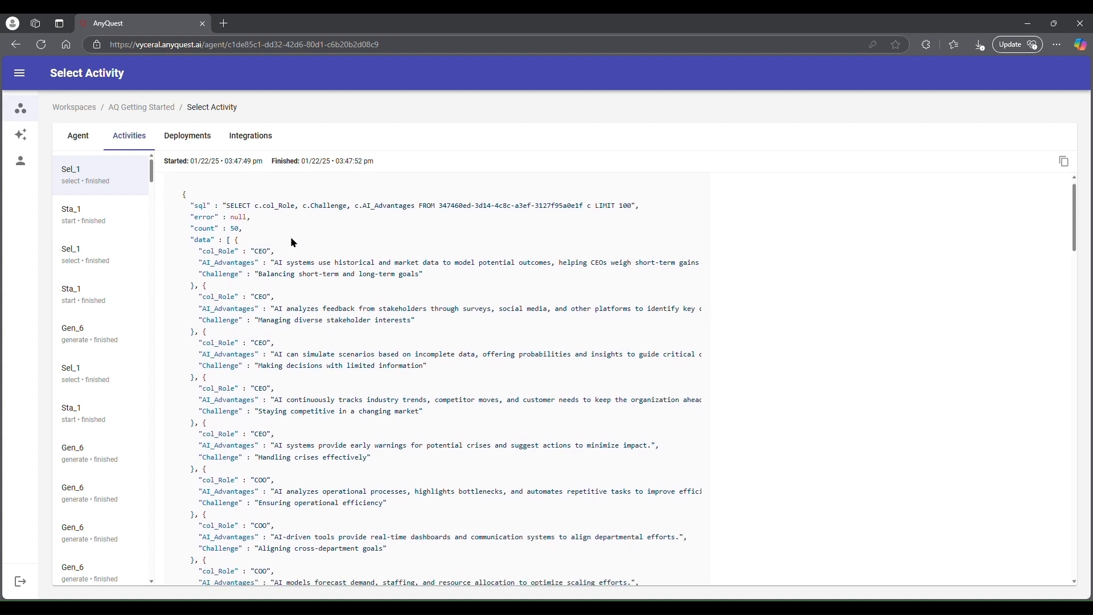
double_click(201, 247)
left_click(303, 246)
scroll(279, 267, "down", 3)
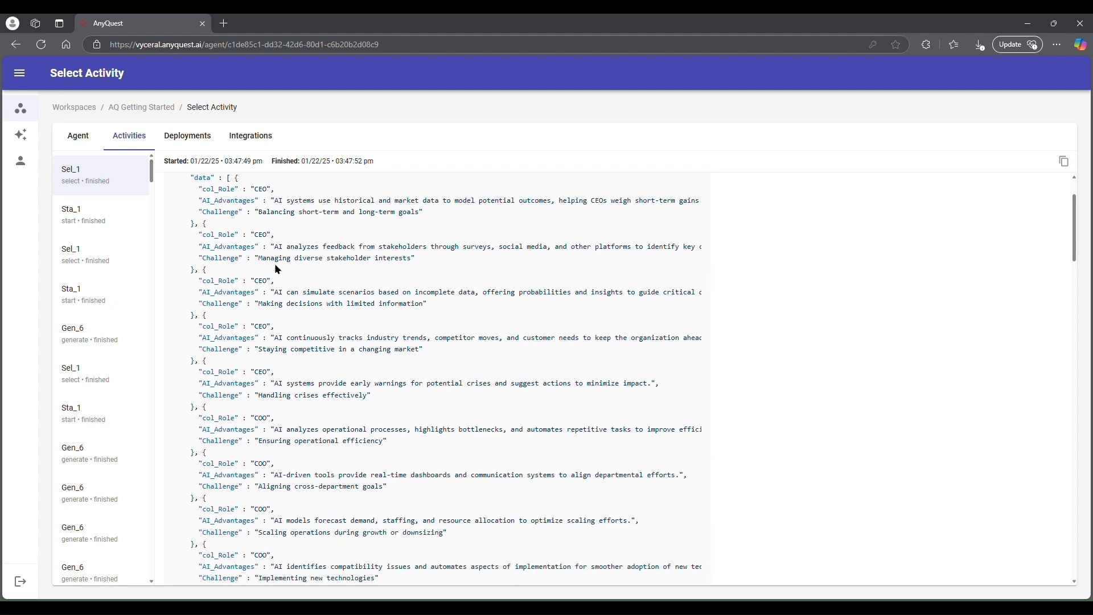
scroll(279, 267, "up", 2)
scroll(280, 273, "up", 5)
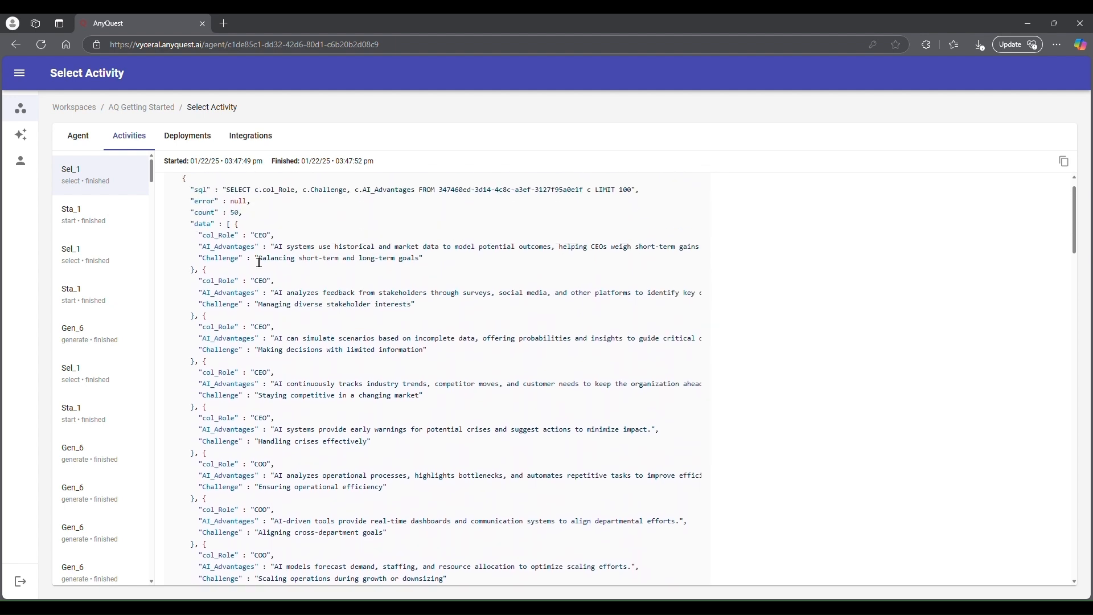
Add two Generate activities to the agent, connecting Start and Retrieve SCM CSV to the first, and the first to the second
left_click(80, 136)
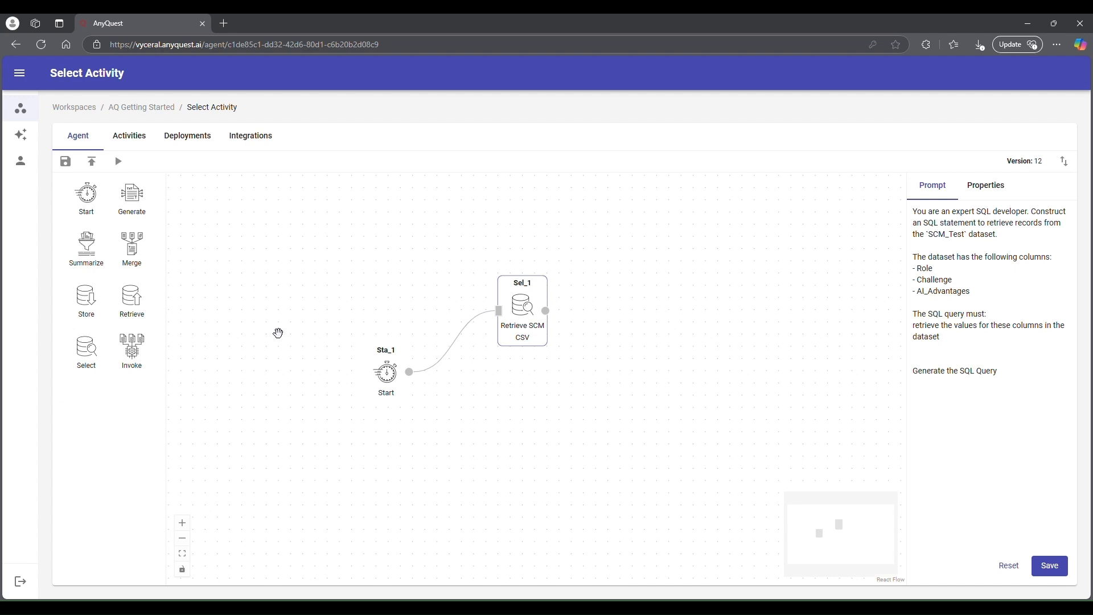
left_click_drag(144, 212, 616, 378)
left_click_drag(545, 310, 594, 386)
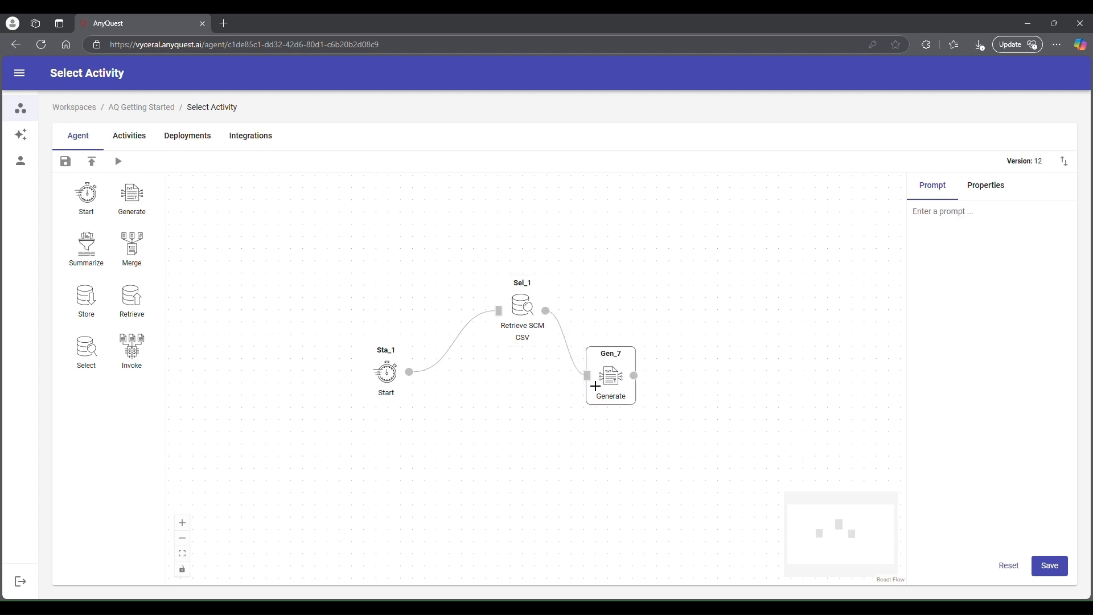
left_click_drag(411, 372, 582, 381)
left_click_drag(132, 196, 710, 368)
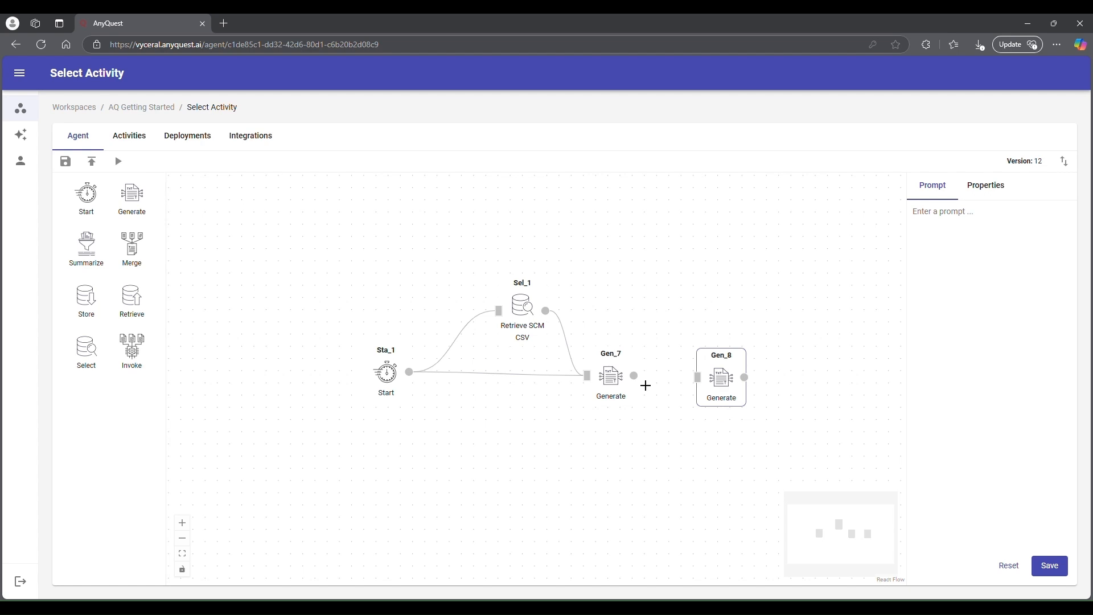
left_click_drag(633, 376, 697, 377)
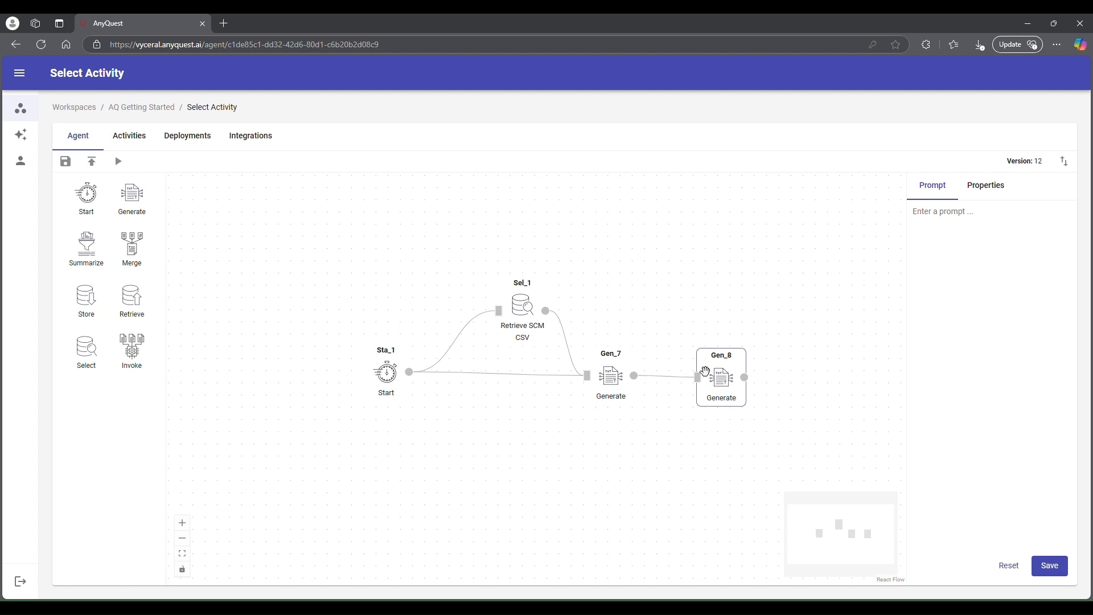